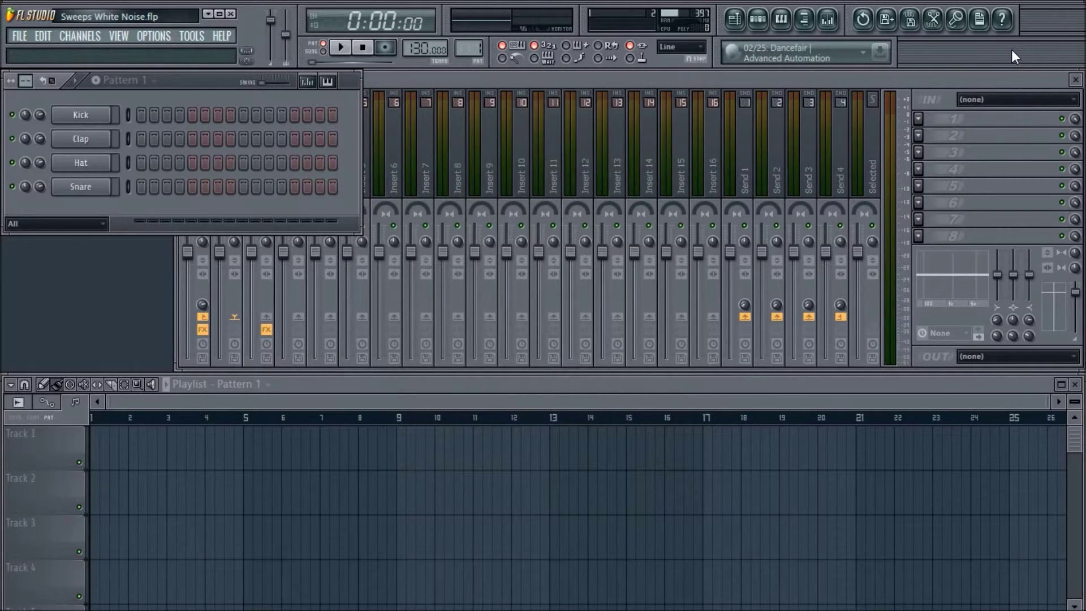
# Insert a new 3x Osc channel above Kick in the channel rack.
pyautogui.rightClick(90, 113)
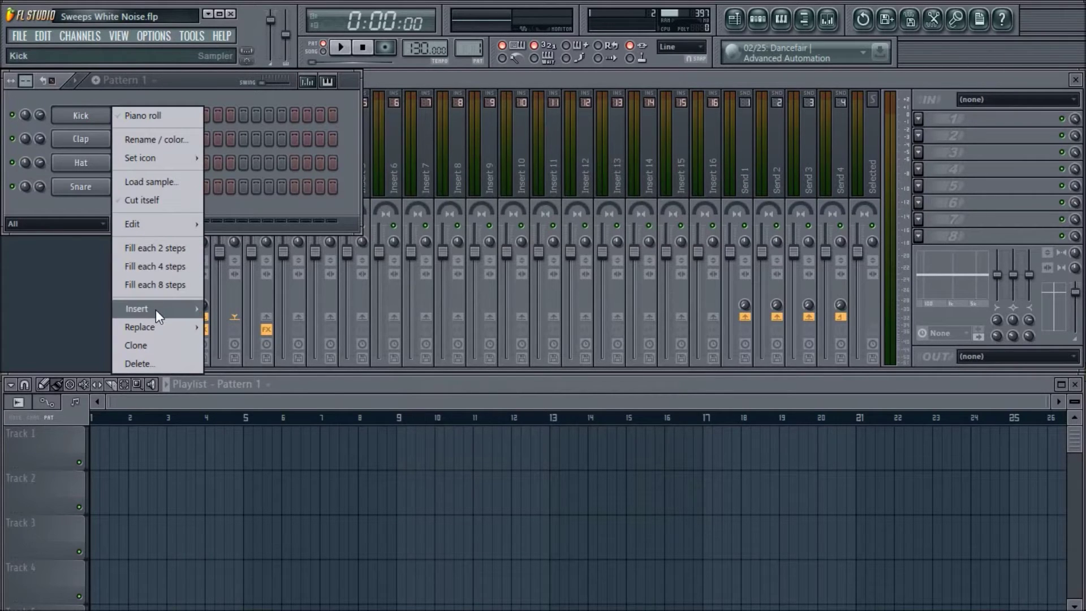
pyautogui.moveTo(155, 310)
pyautogui.click(226, 311)
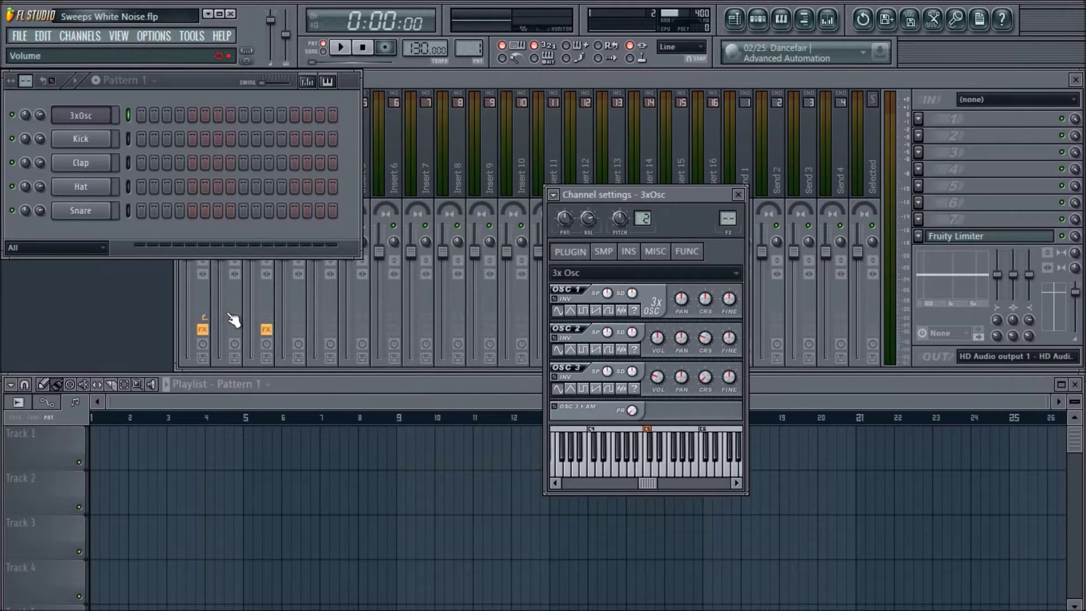
# Set OSC 1 and OSC 3 to noise waveforms and route the channel to mixer insert 1.
pyautogui.click(621, 310)
pyautogui.click(622, 389)
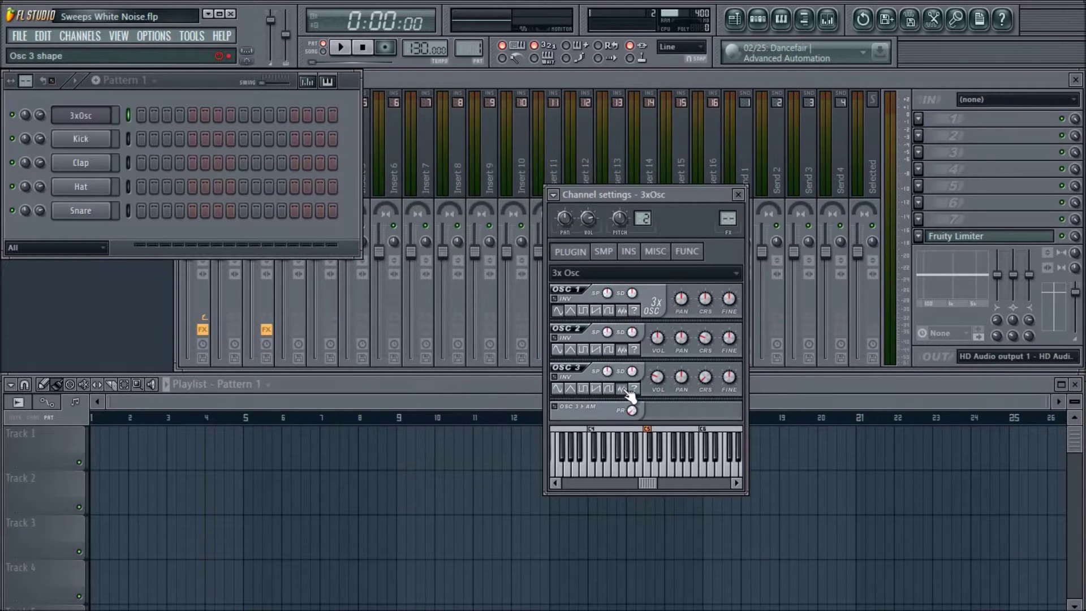
pyautogui.moveTo(727, 218); pyautogui.dragTo(727, 212)
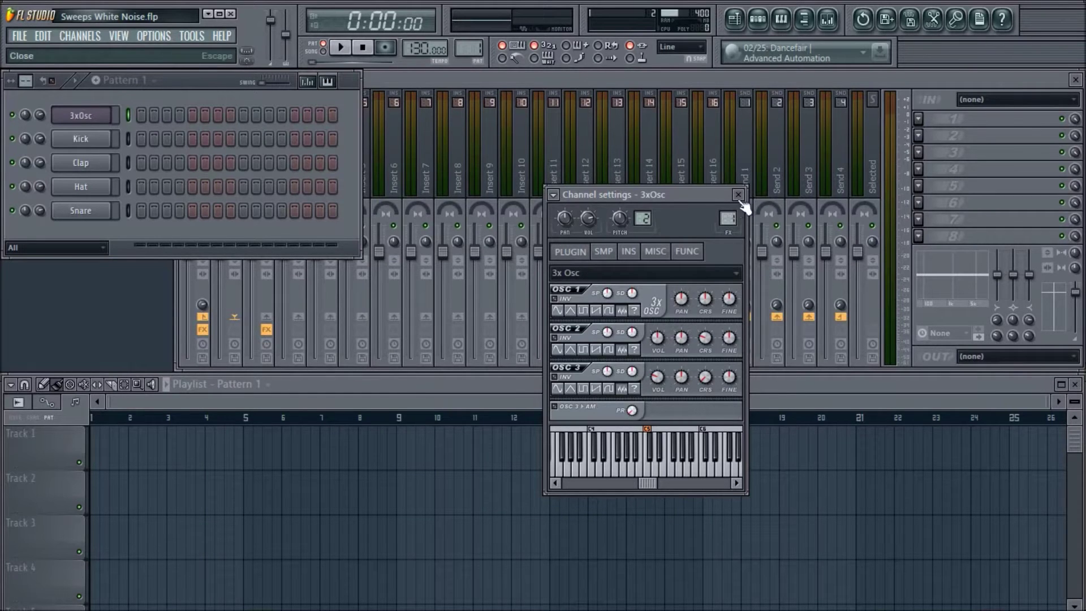
pyautogui.click(738, 194)
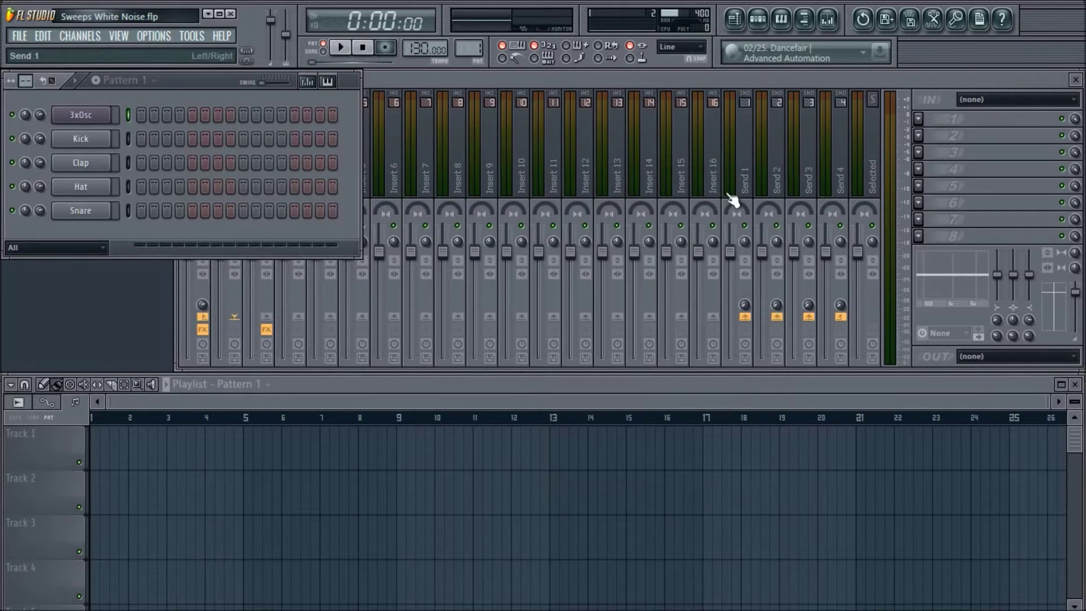
# In the 3xOsc piano roll, draw a C5 note lasting until bar 3.
pyautogui.rightClick(70, 112)
pyautogui.click(132, 114)
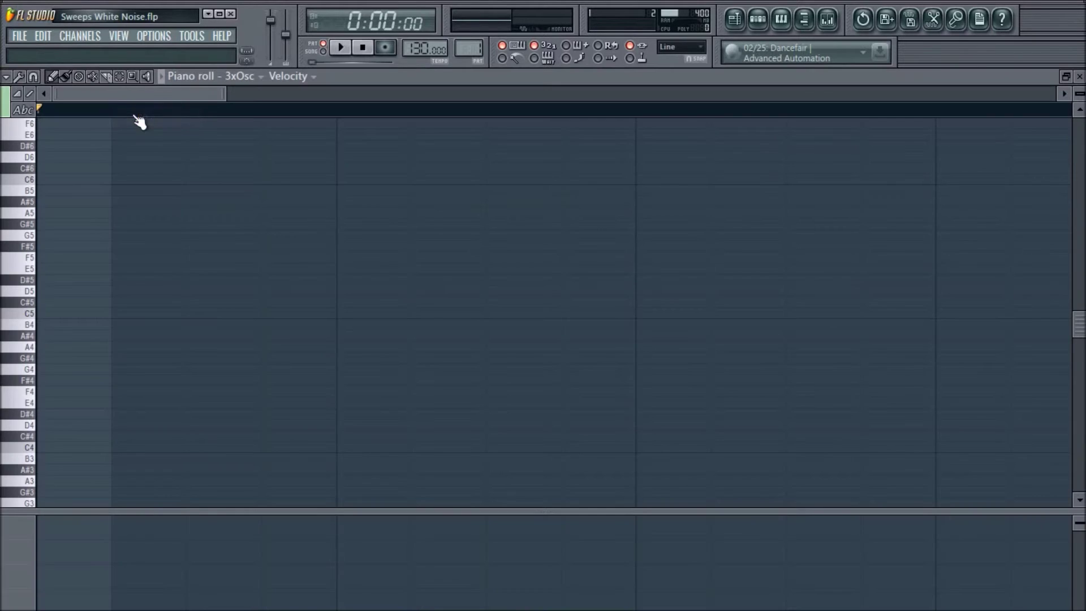
pyautogui.click(42, 310)
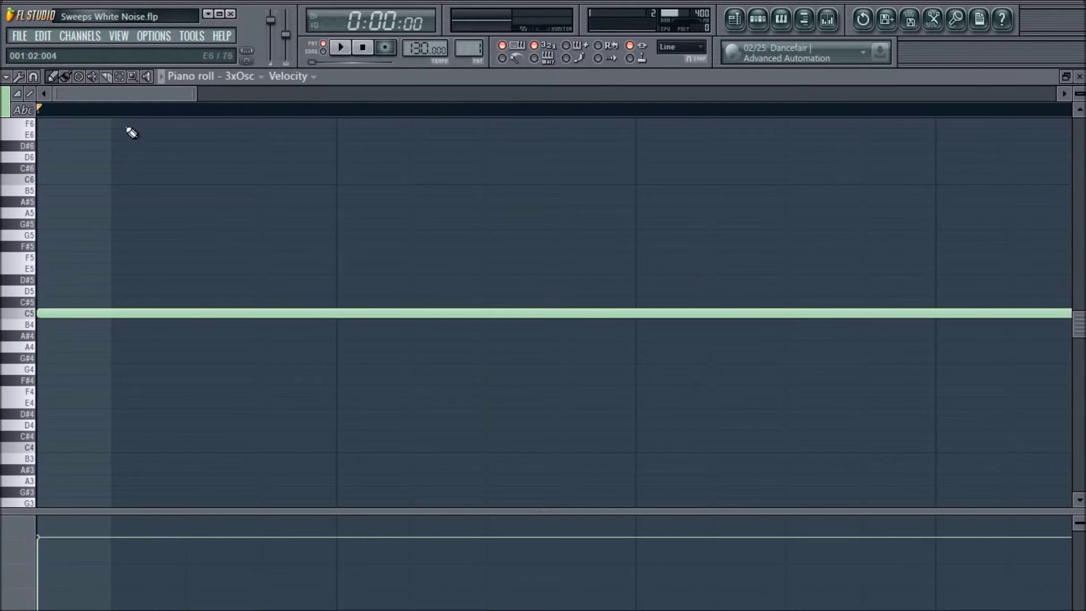
pyautogui.scroll(-6, 136, 119)
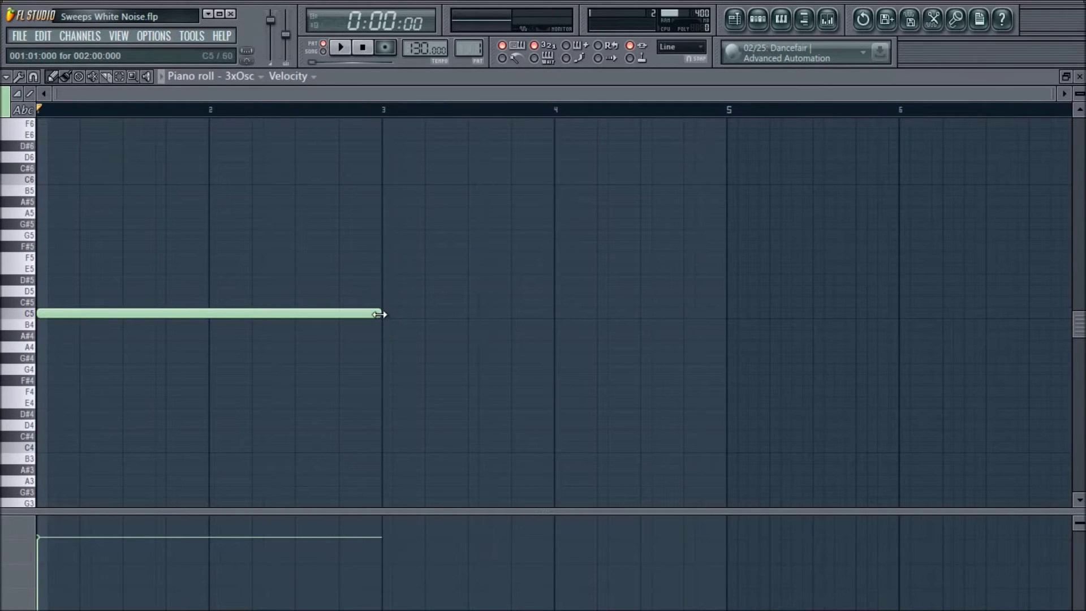
pyautogui.moveTo(381, 313)
pyautogui.mouseDown()
pyautogui.moveTo(371, 313)
pyautogui.moveTo(388, 311)
pyautogui.moveTo(380, 315)
pyautogui.mouseUp()
pyautogui.click(1078, 77)
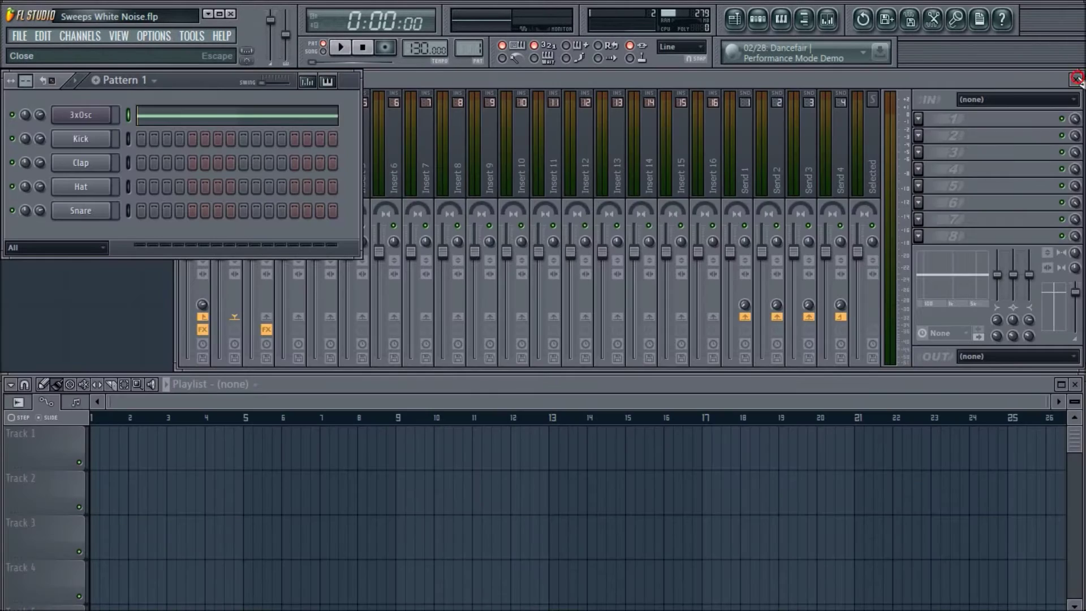
# Paint a Pattern 1 clip at bar 1 of playlist Track 1.
pyautogui.click(243, 385)
pyautogui.click(241, 418)
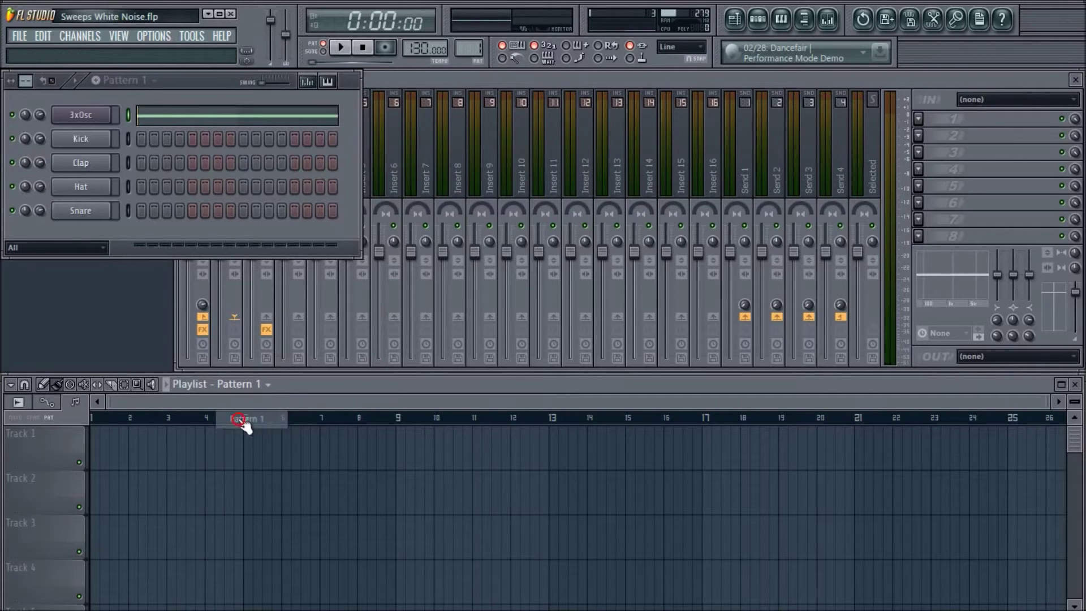
pyautogui.click(96, 443)
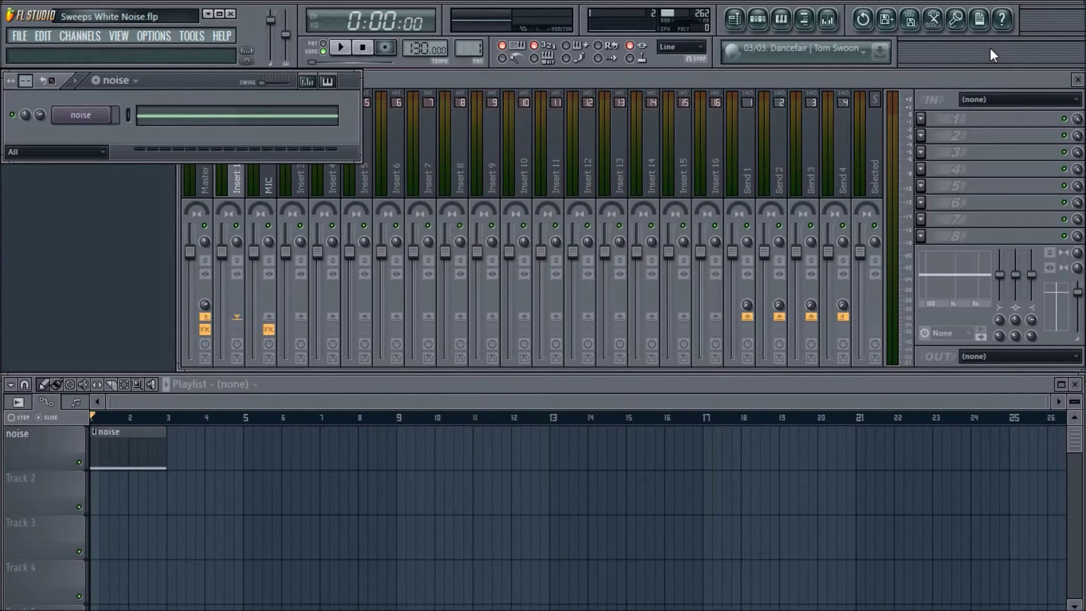
# Load Fruity Free Filter in insert 1's slot 1 as a high pass, minimum Q, 690 Hz.
pyautogui.click(920, 119)
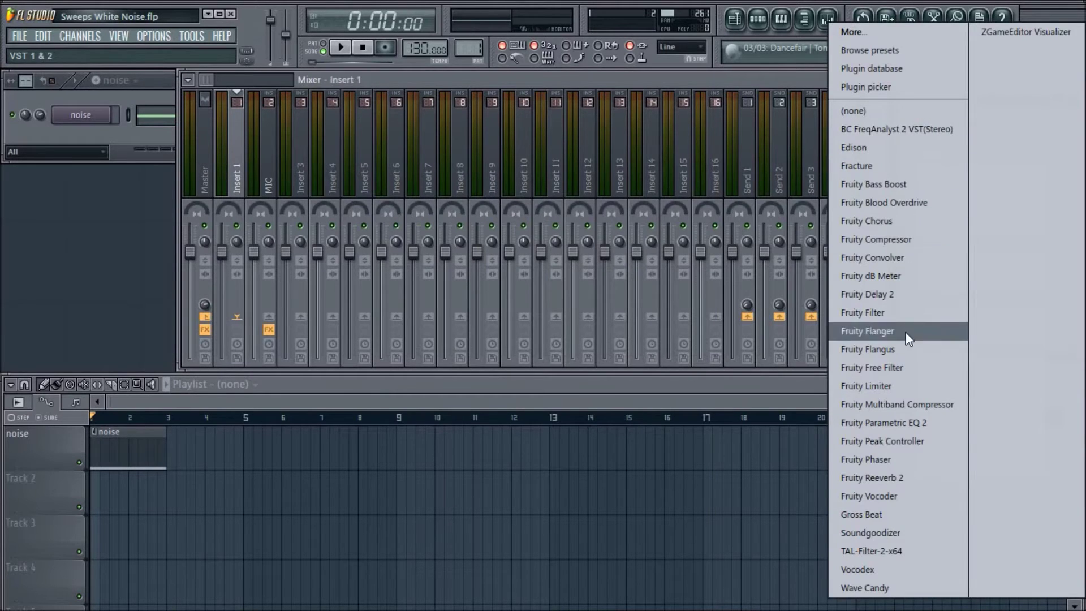
pyautogui.click(901, 368)
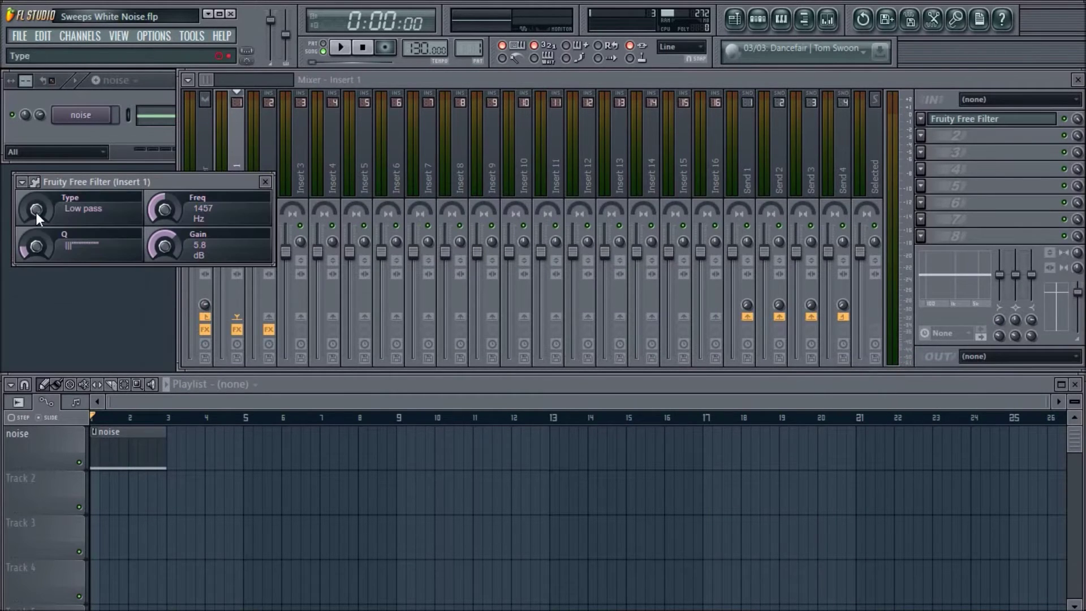
pyautogui.moveTo(36, 209); pyautogui.dragTo(35, 192)
pyautogui.moveTo(43, 243); pyautogui.dragTo(43, 260)
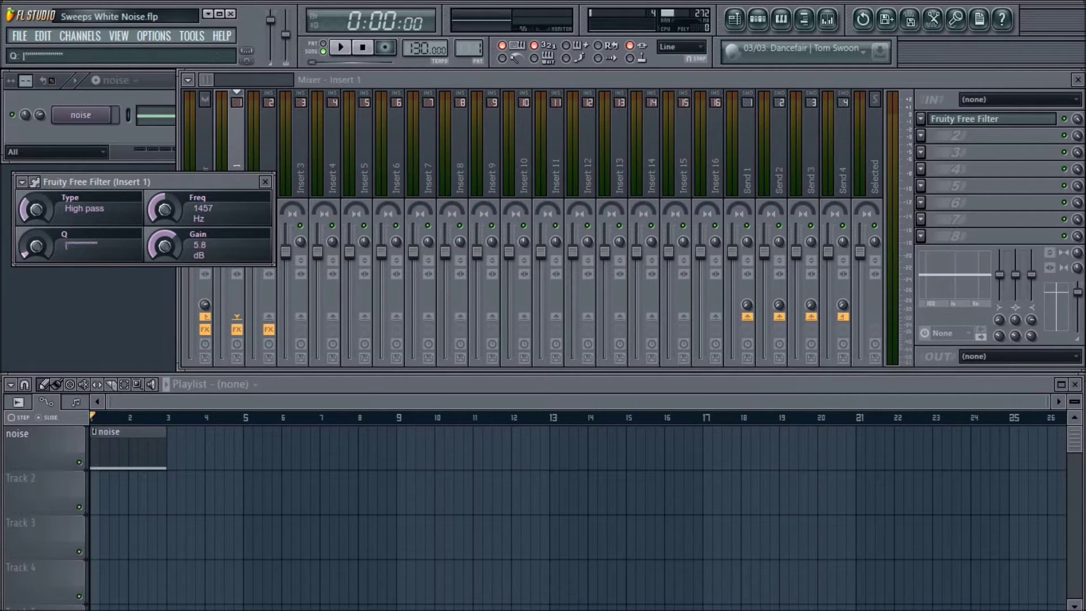
pyautogui.moveTo(174, 202); pyautogui.dragTo(174, 221)
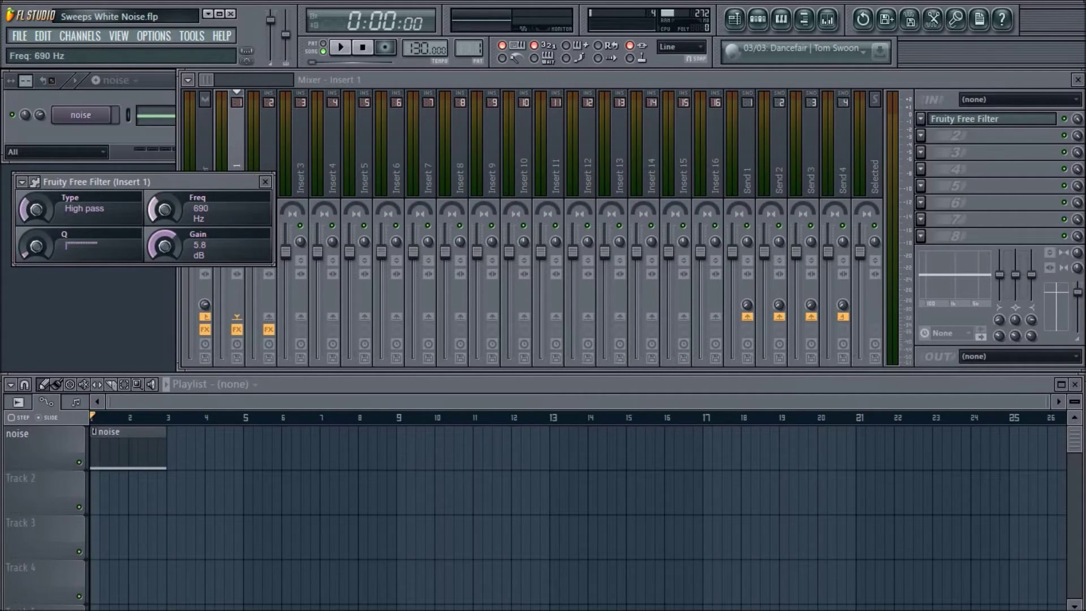
pyautogui.click(265, 182)
# Add a second Fruity Free Filter in slot 2 and lower its cutoff to about 446 Hz.
pyautogui.click(81, 115)
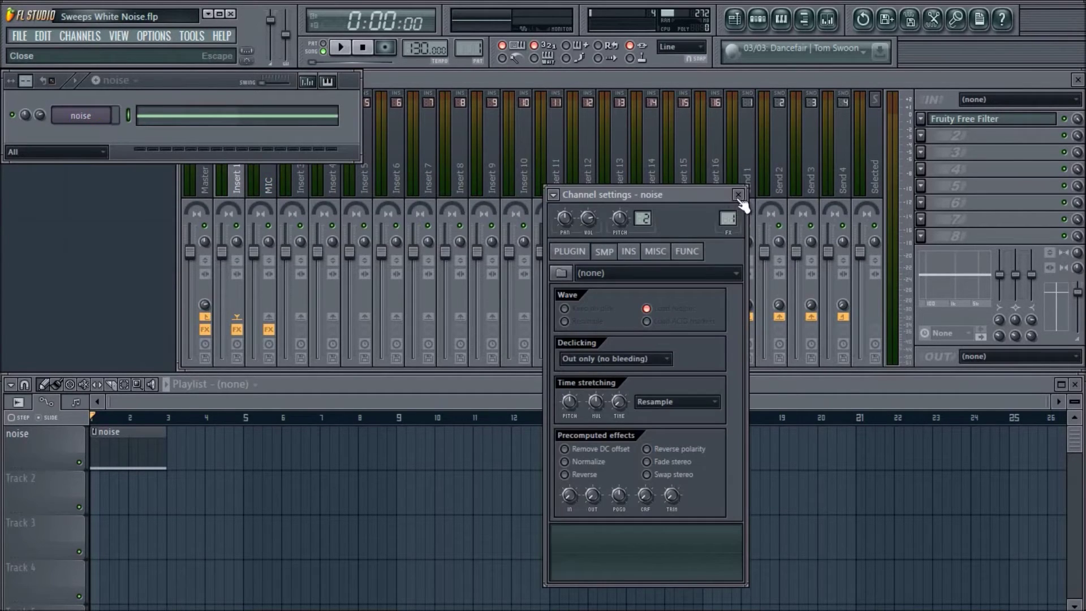
pyautogui.click(741, 195)
pyautogui.click(936, 138)
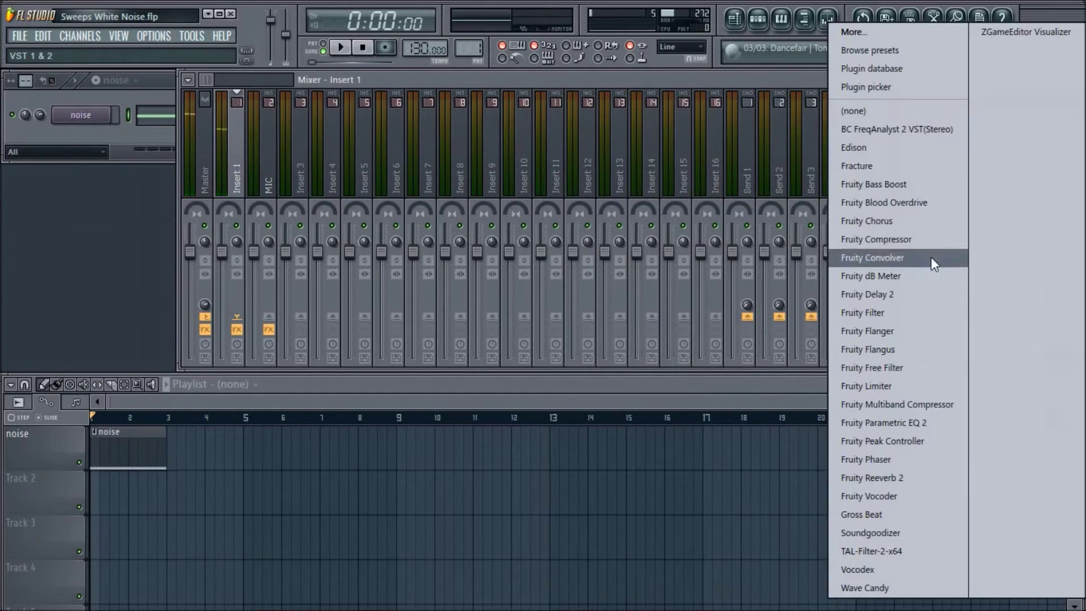
pyautogui.click(918, 368)
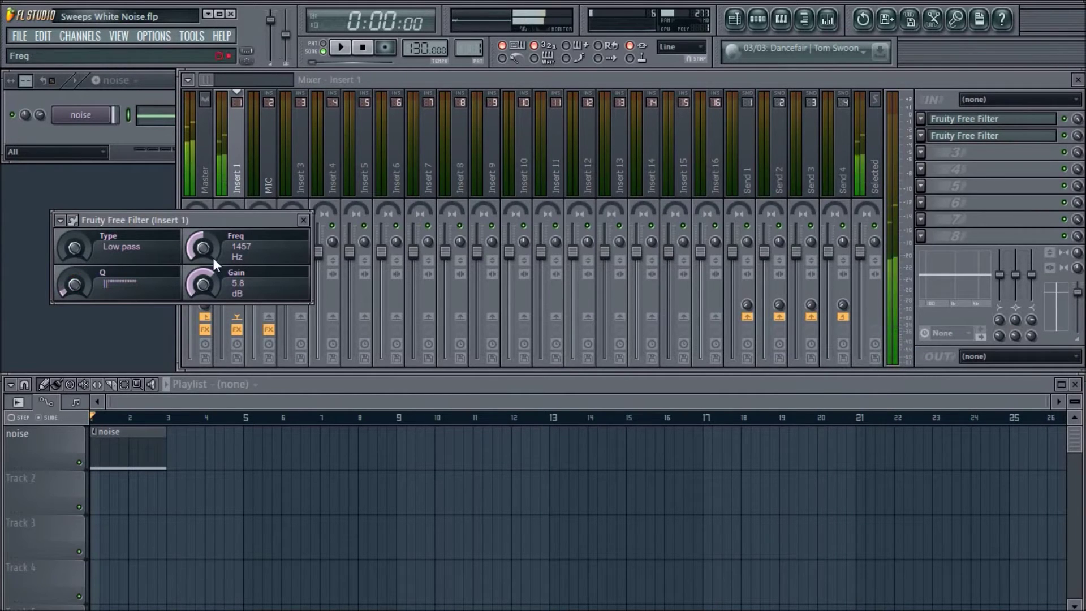
pyautogui.moveTo(214, 244); pyautogui.dragTo(214, 271)
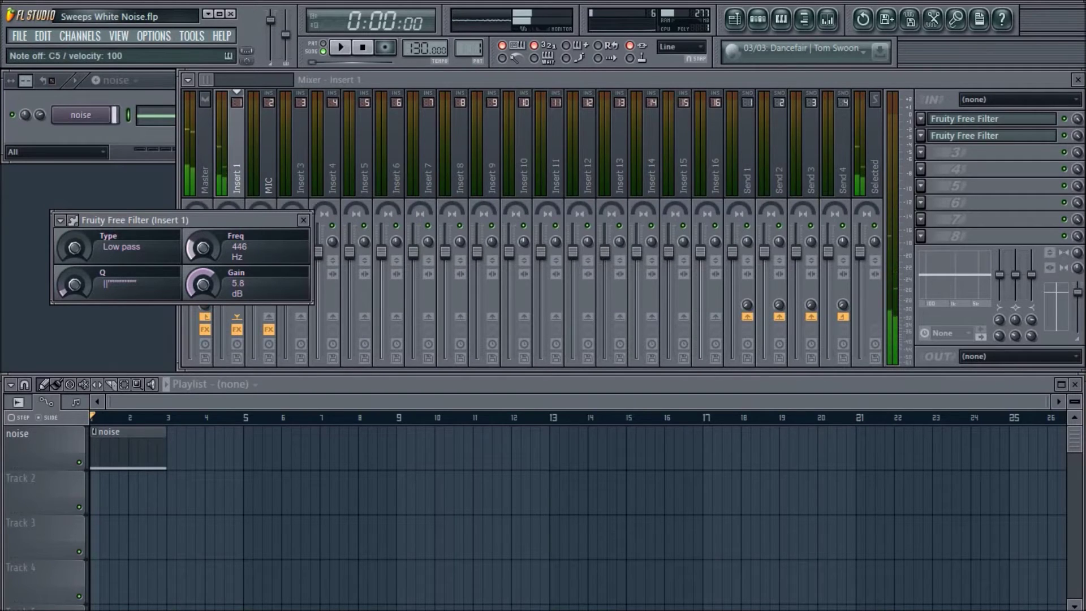
# Create an automation clip for the low-pass cutoff and shape it to peak around bar 2.
pyautogui.rightClick(215, 242)
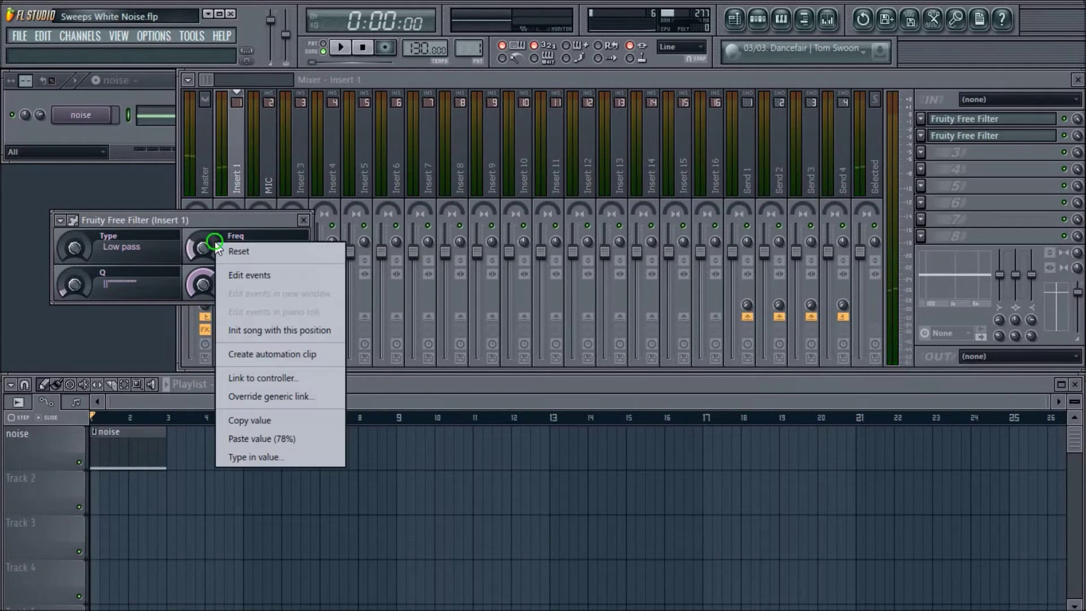
pyautogui.click(253, 355)
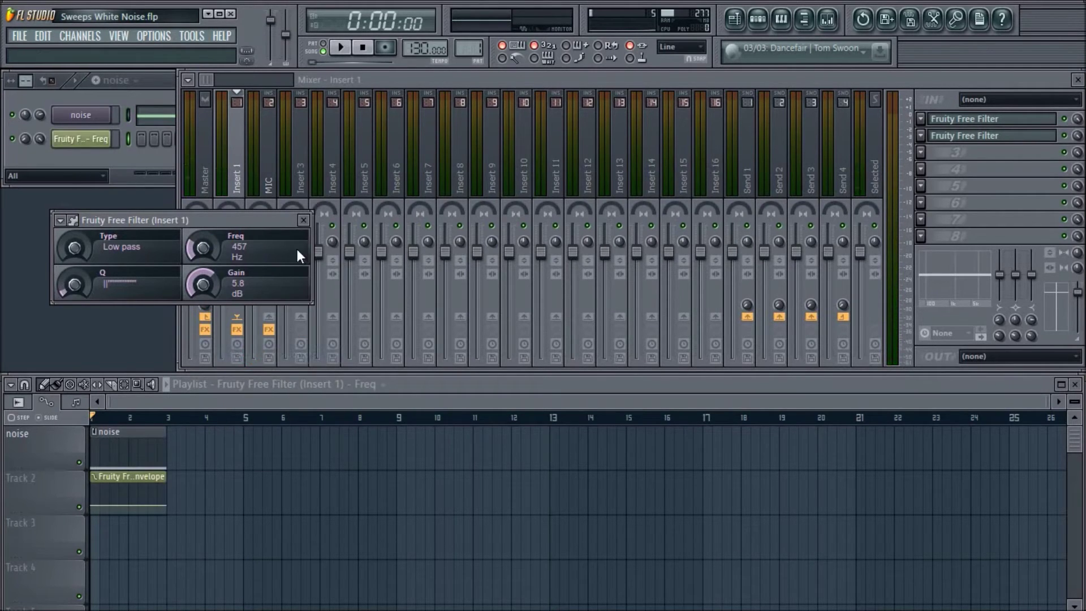
pyautogui.click(303, 220)
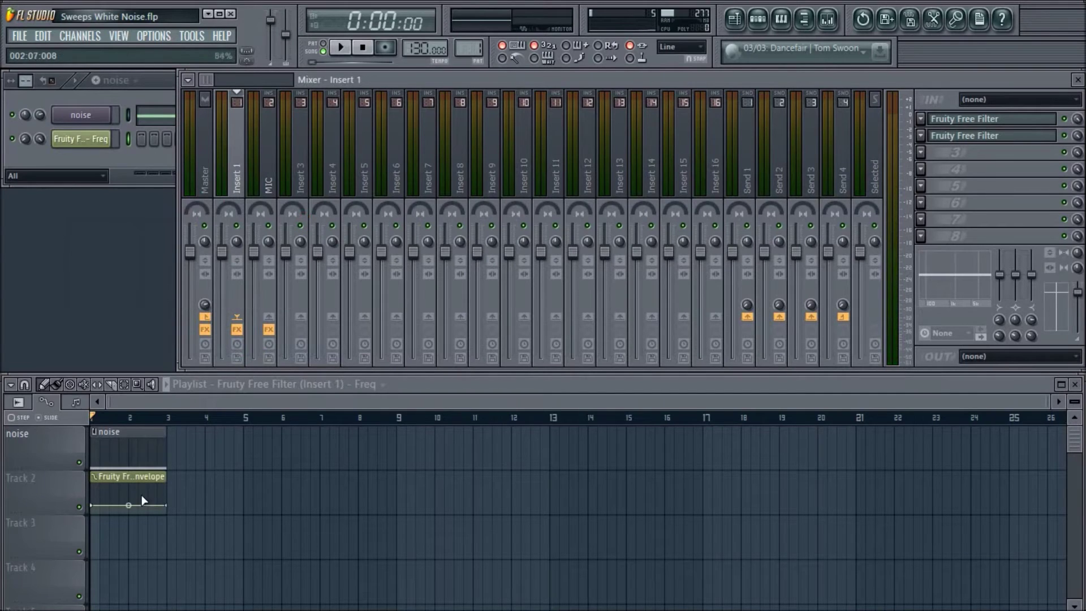
pyautogui.moveTo(131, 499); pyautogui.dragTo(134, 492)
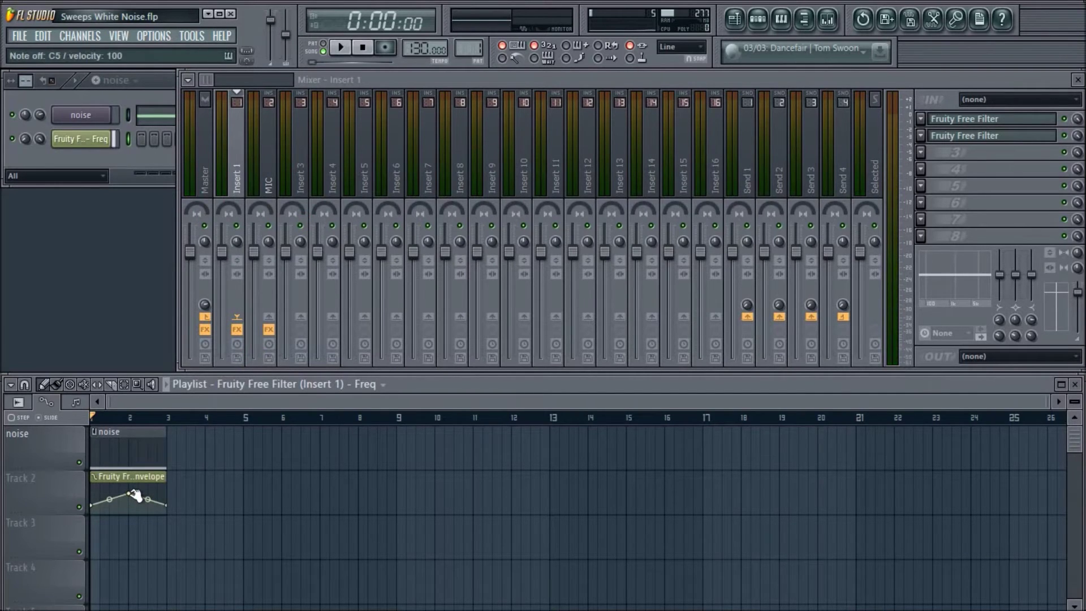
# Play and stop the filter sweep, then check the second filter's window.
pyautogui.press('space')
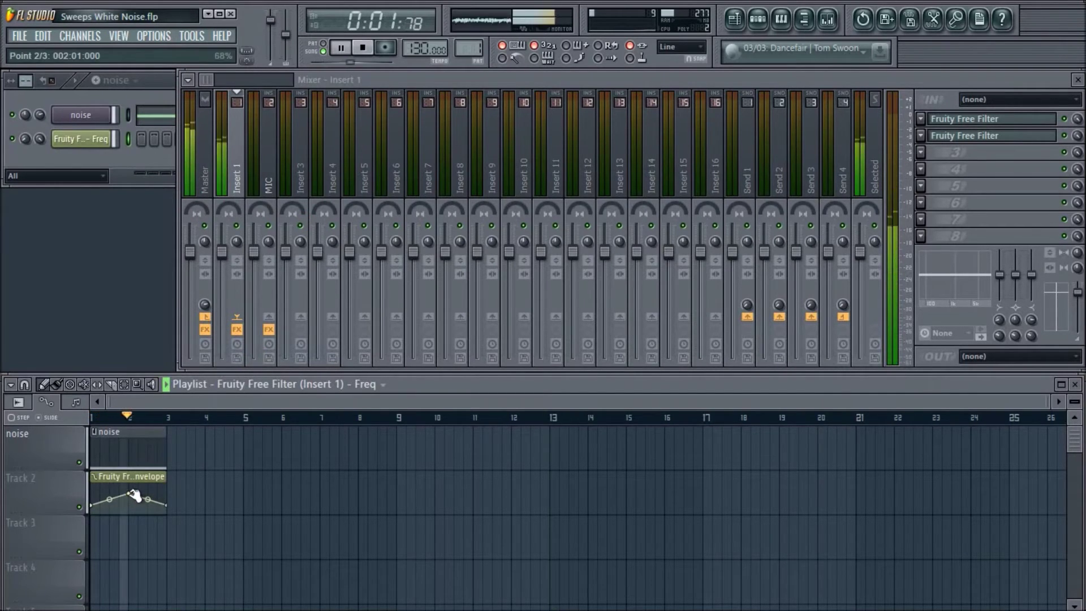
pyautogui.press('space')
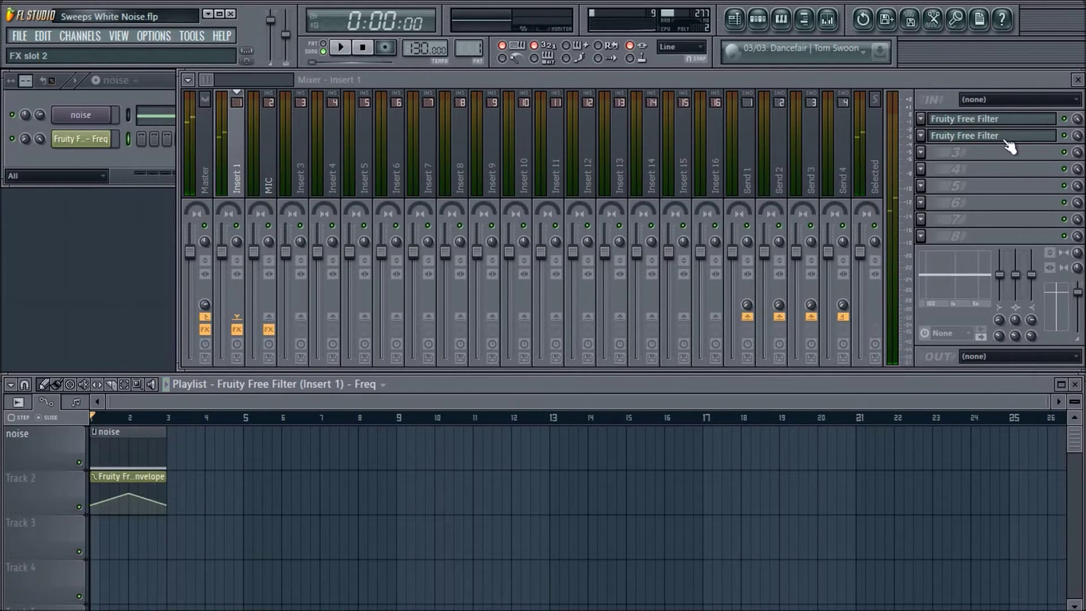
pyautogui.click(1001, 138)
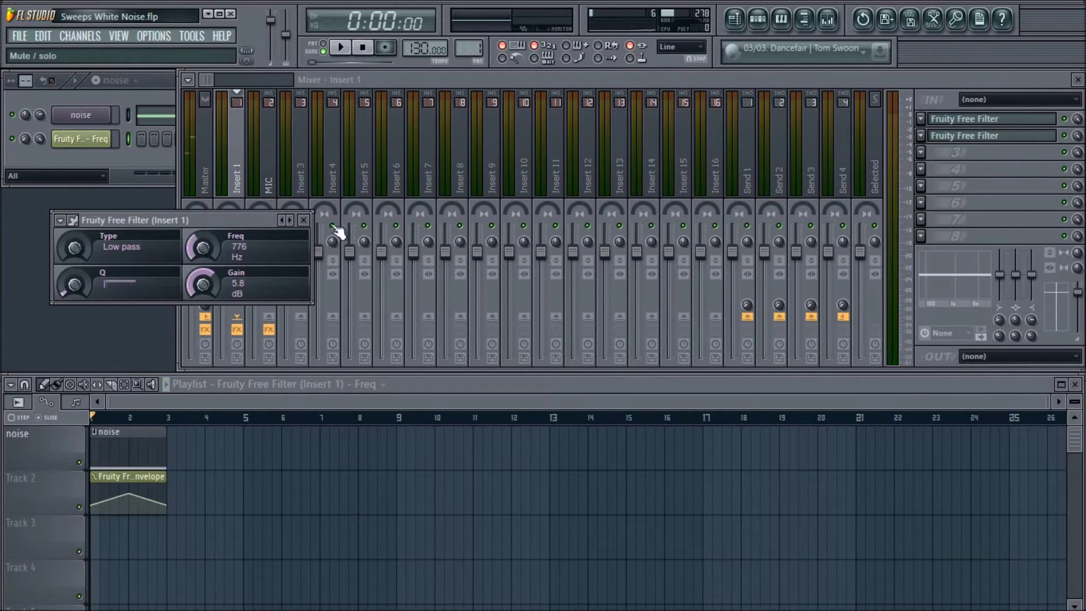
pyautogui.click(304, 221)
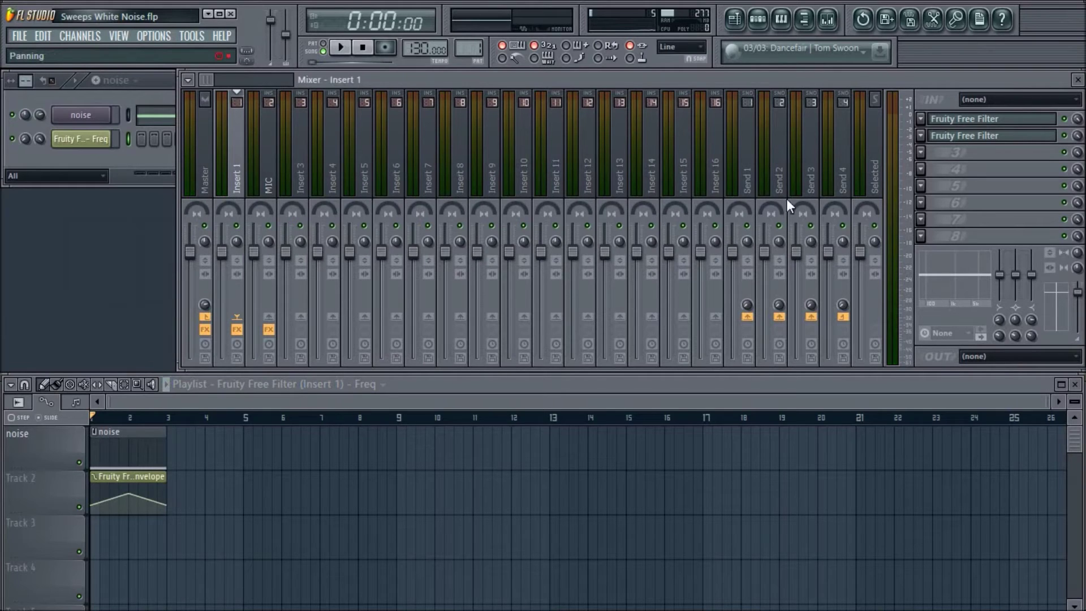
# Load TAL-Filter-2 into insert 1's third slot with the Sidechain 1 preset.
pyautogui.click(923, 153)
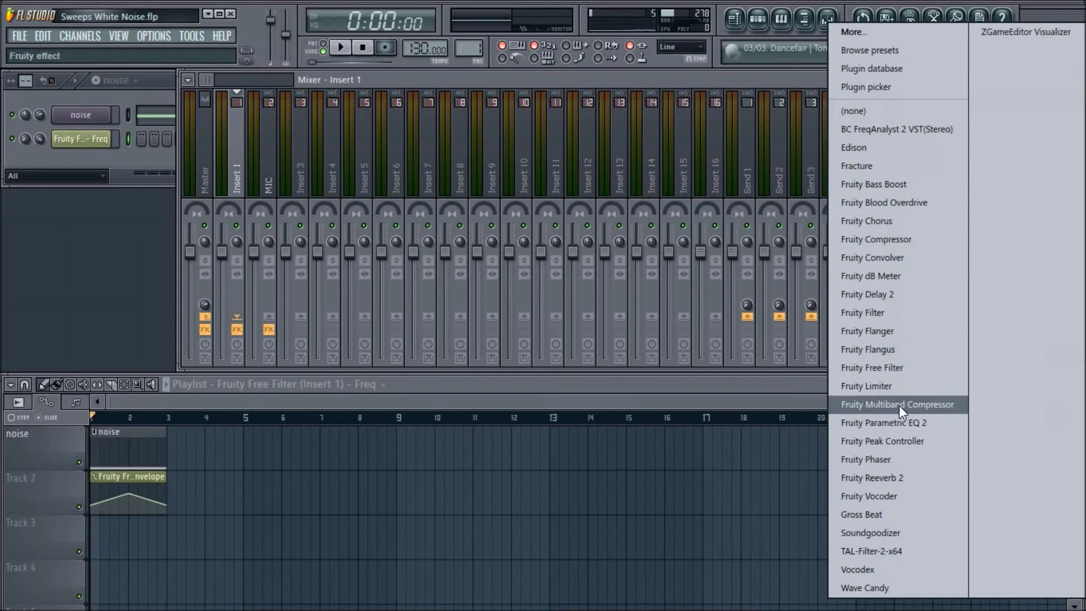
pyautogui.click(895, 550)
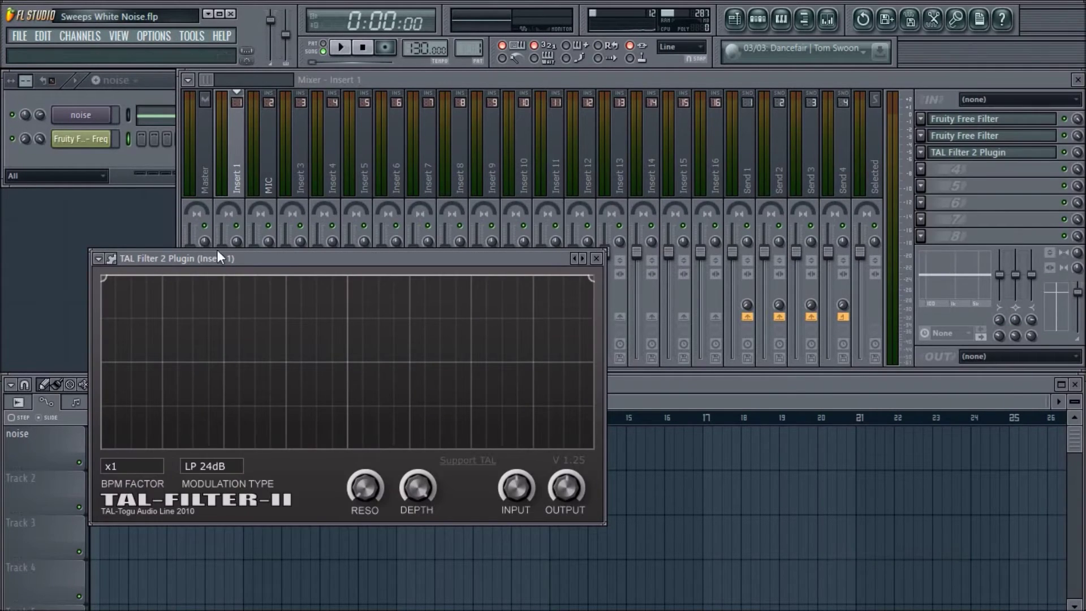
pyautogui.click(99, 260)
pyautogui.moveTo(134, 312)
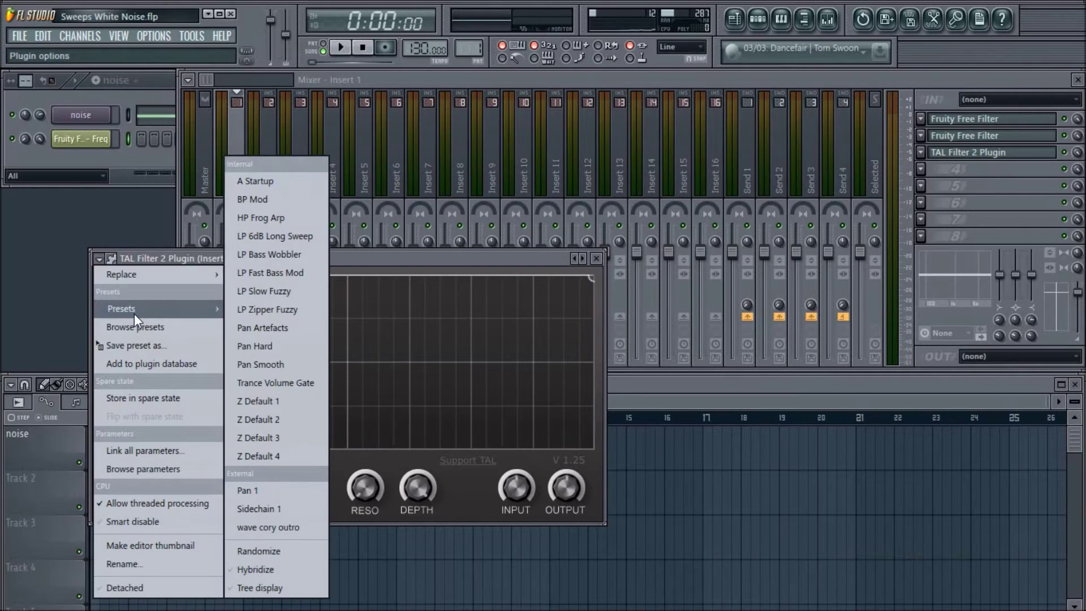
pyautogui.click(259, 508)
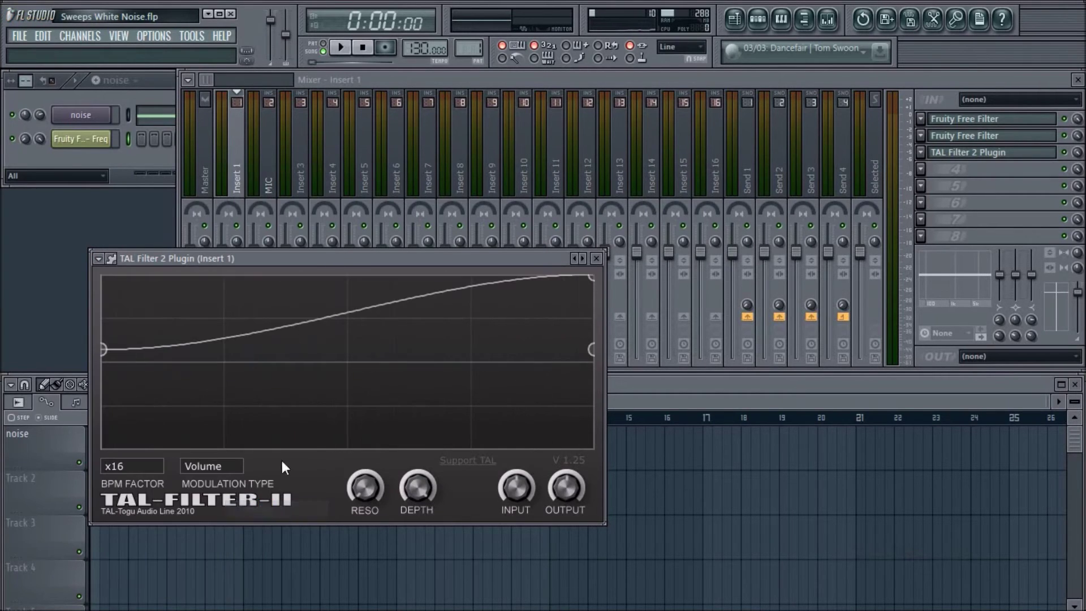
# Add a point near the end of the TAL volume curve and raise its starting point.
pyautogui.moveTo(592, 275); pyautogui.dragTo(585, 276)
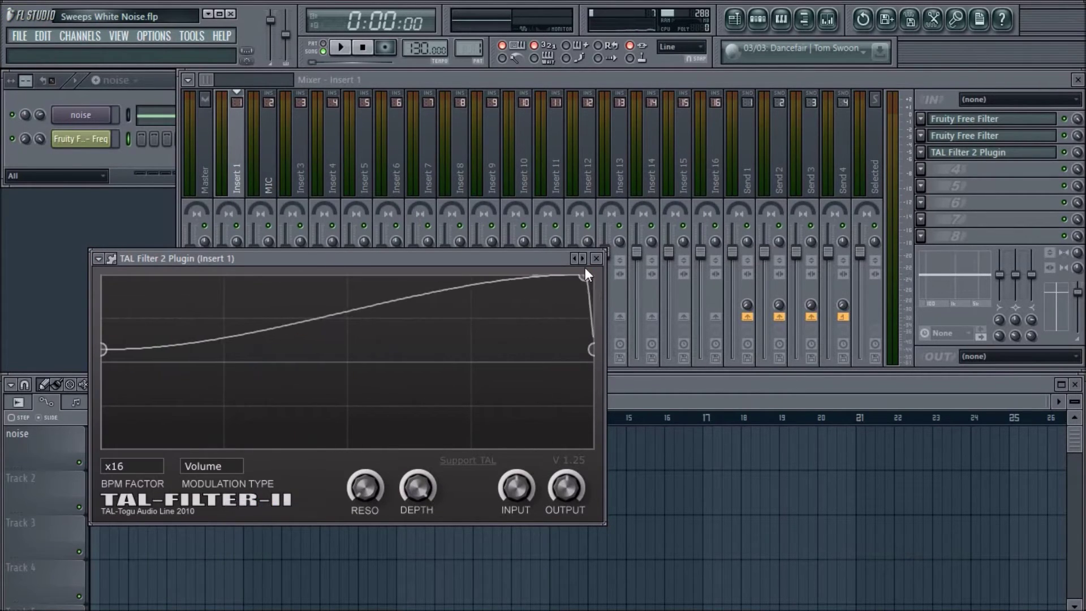
pyautogui.moveTo(104, 348); pyautogui.dragTo(100, 314)
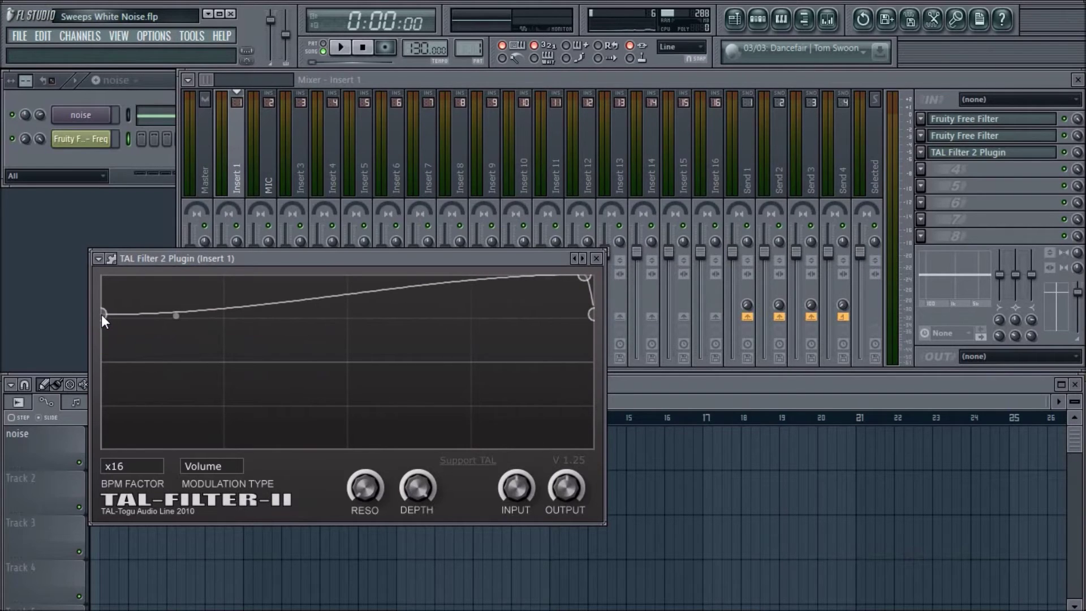
pyautogui.click(596, 258)
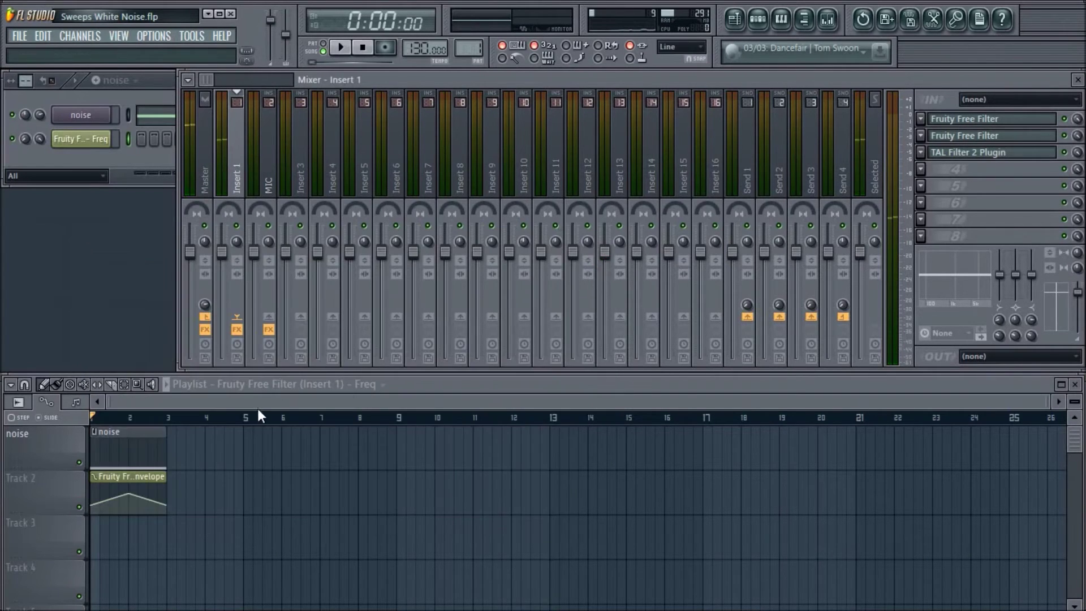
# Add a second noise clip at bar 3, stretch the envelope to bar 5, copy the peak value to the end point.
pyautogui.click(169, 452)
pyautogui.moveTo(167, 477); pyautogui.dragTo(242, 485)
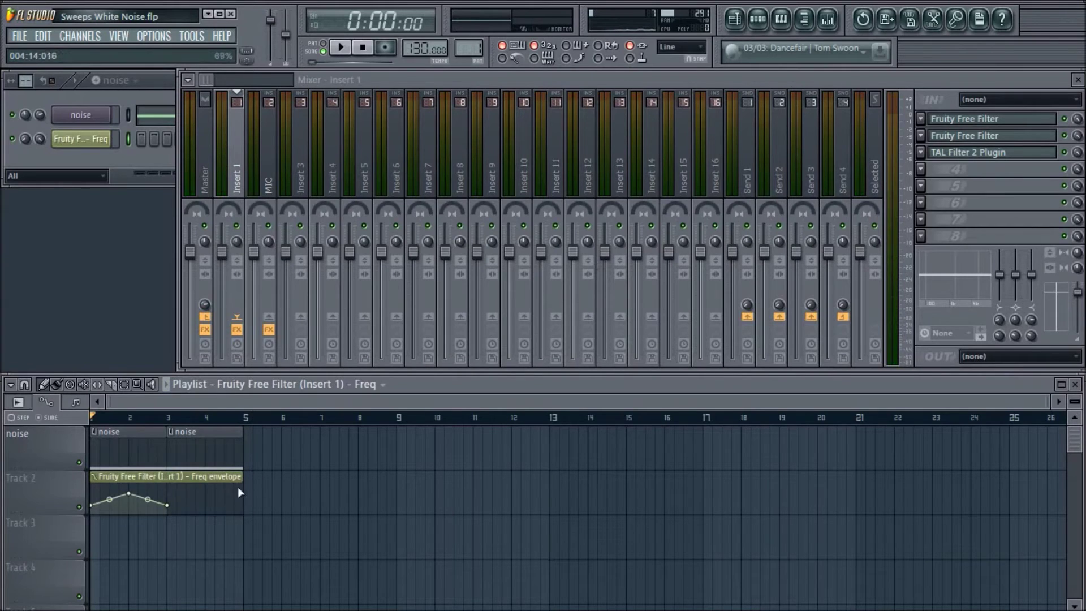
pyautogui.rightClick(130, 494)
pyautogui.click(158, 563)
pyautogui.rightClick(166, 504)
pyautogui.click(187, 583)
# Add an envelope point at bar 5 and delete the extra second point.
pyautogui.rightClick(240, 512)
pyautogui.rightClick(129, 494)
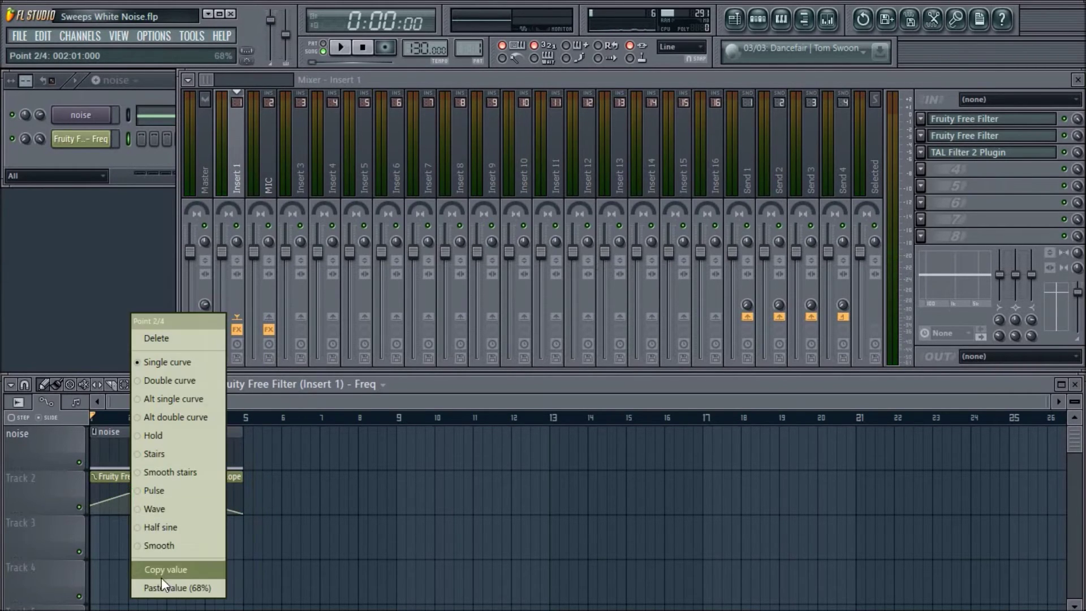
pyautogui.click(157, 339)
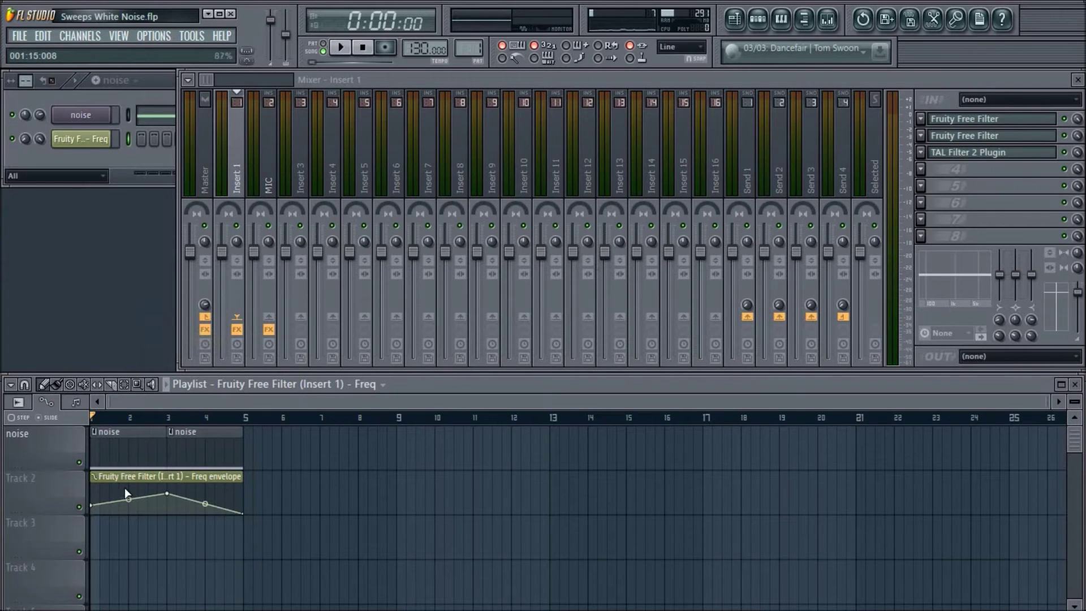
# Load Fruity Parametric EQ 2 in slot 4: low-shelf cut on band 1, band 7 up ~2 dB, then audition.
pyautogui.click(921, 169)
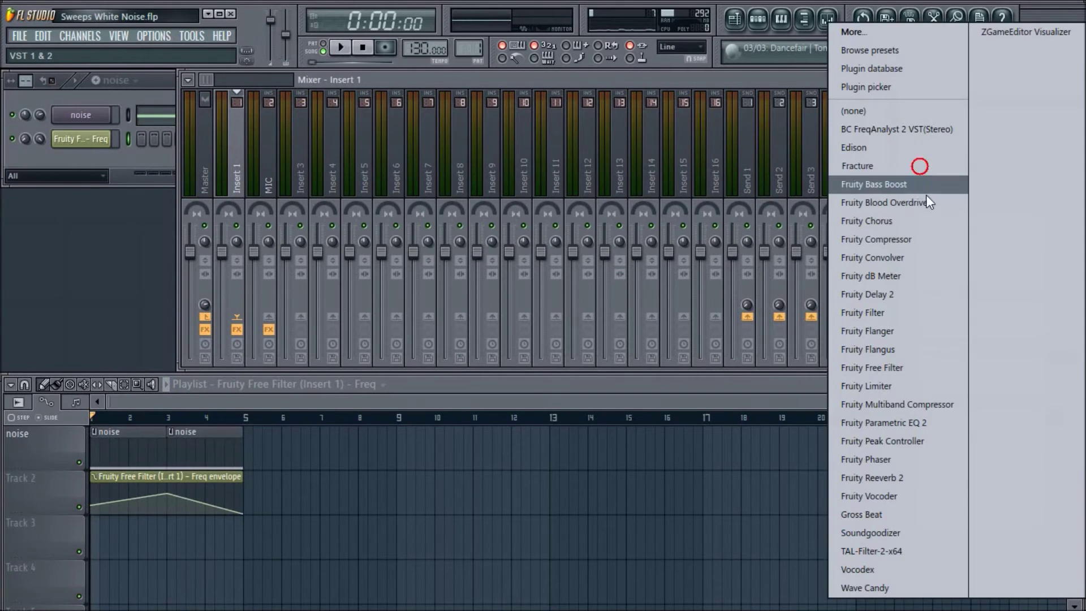
pyautogui.click(908, 423)
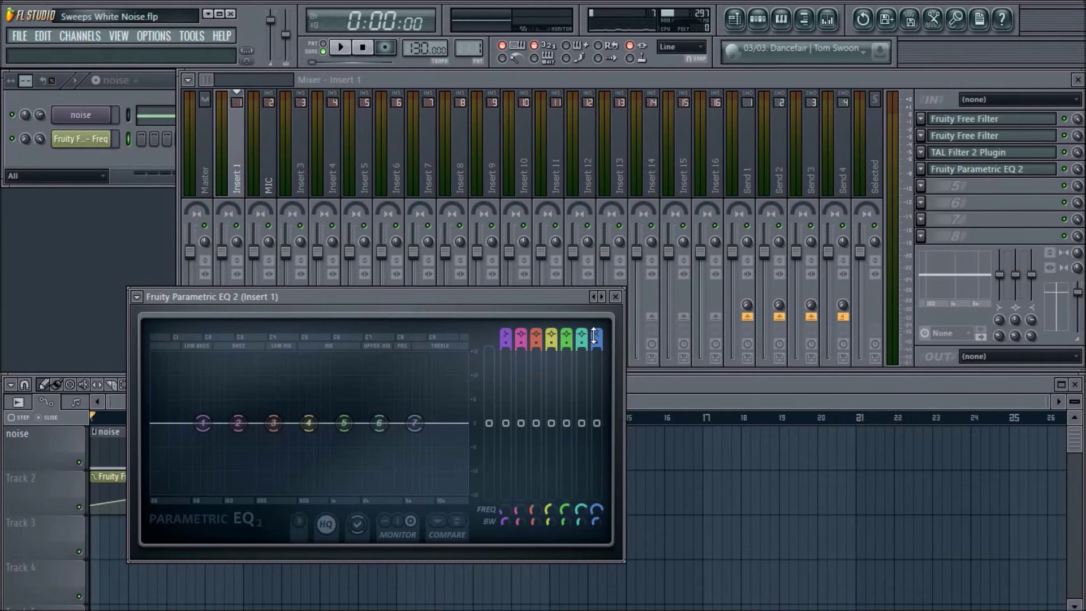
pyautogui.moveTo(202, 423); pyautogui.dragTo(243, 491)
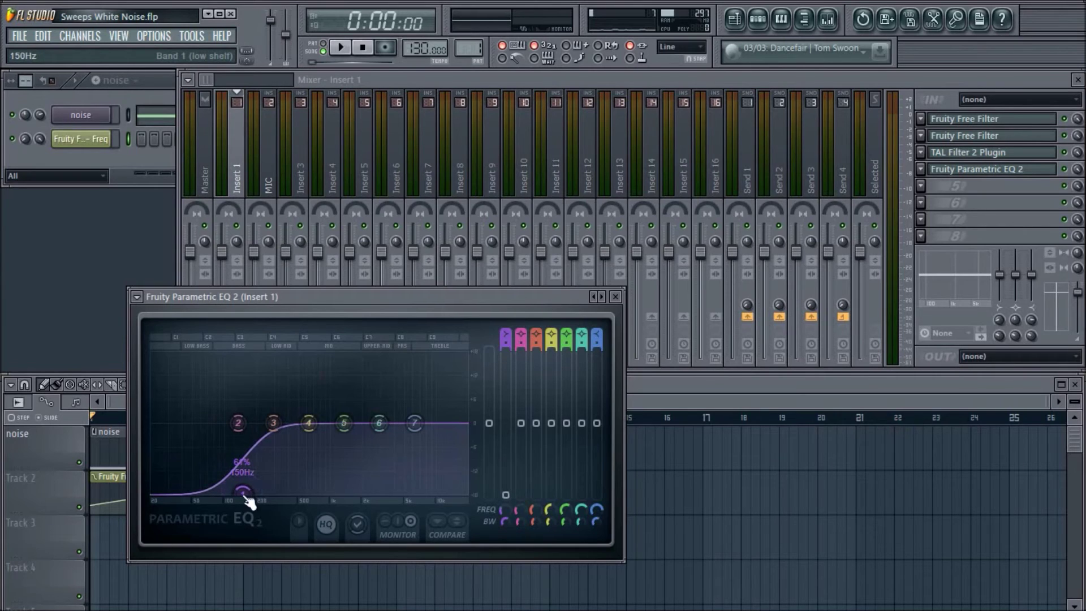
pyautogui.moveTo(414, 423); pyautogui.dragTo(410, 411)
pyautogui.click(615, 297)
pyautogui.press('space')
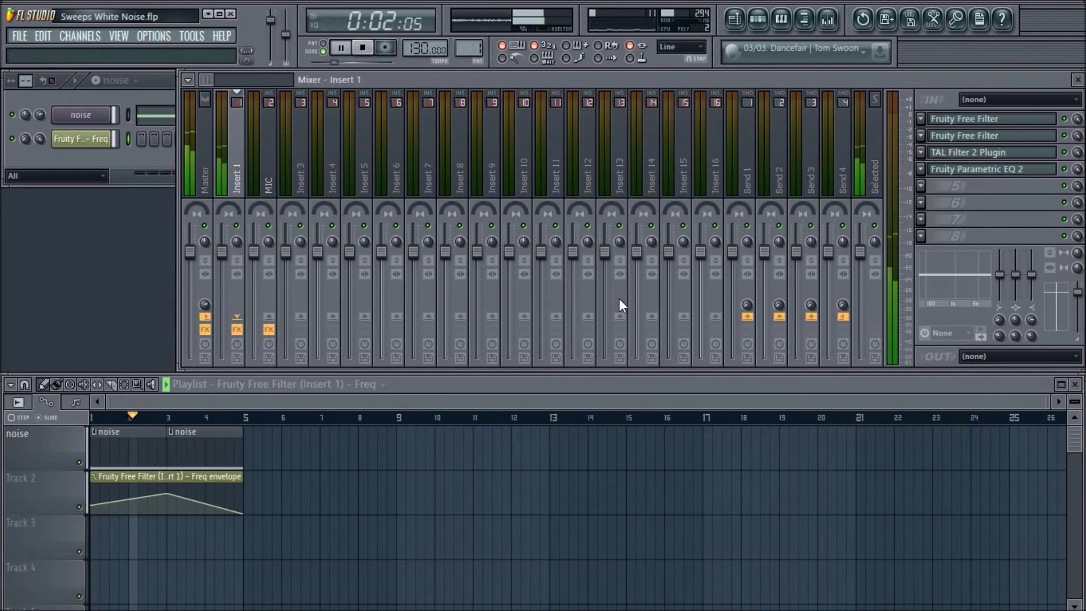
pyautogui.press('space')
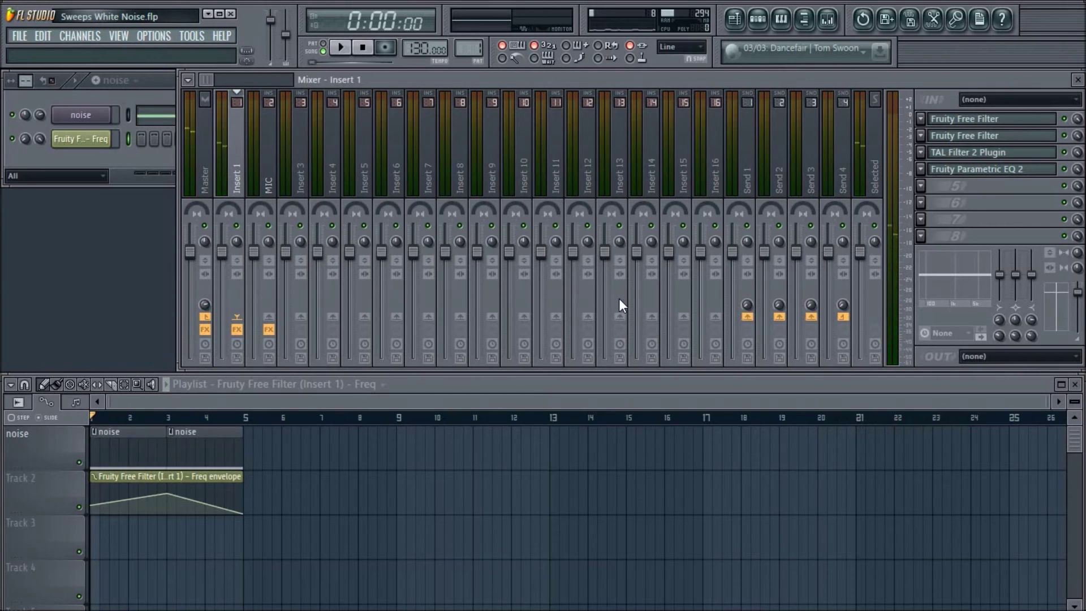
# Create an automation clip for the noise channel volume on Track 3.
pyautogui.rightClick(42, 115)
pyautogui.click(60, 225)
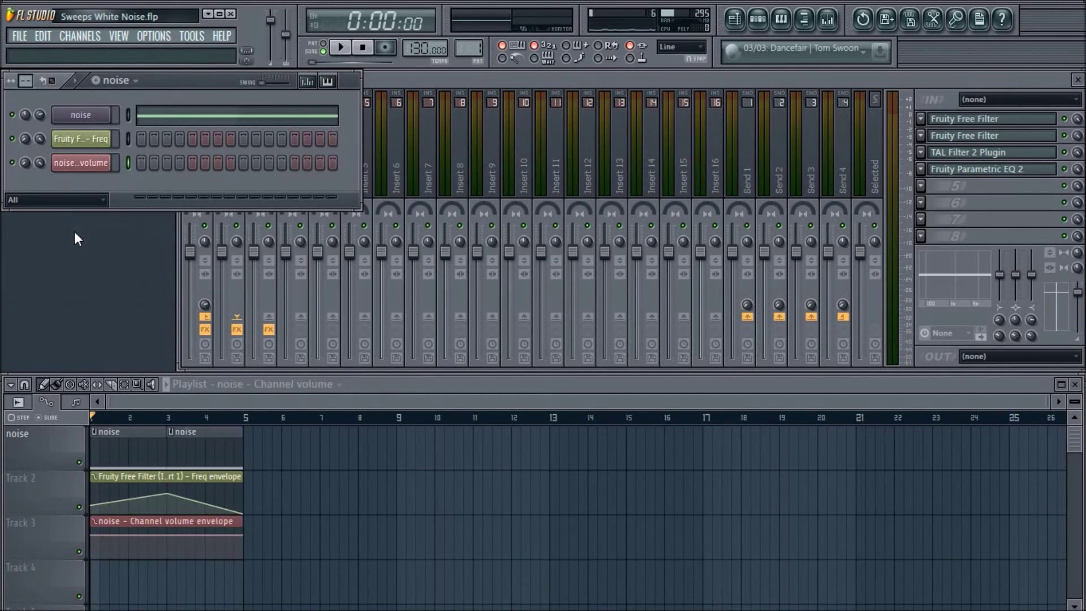
pyautogui.rightClick(103, 535)
pyautogui.click(144, 552)
# Shape the volume envelope from silence to a bar-3 peak and back to silence at bar 5, then play.
pyautogui.moveTo(167, 535)
pyautogui.mouseDown()
pyautogui.moveTo(168, 545)
pyautogui.moveTo(168, 532)
pyautogui.mouseUp()
pyautogui.rightClick(168, 546)
pyautogui.click(188, 569)
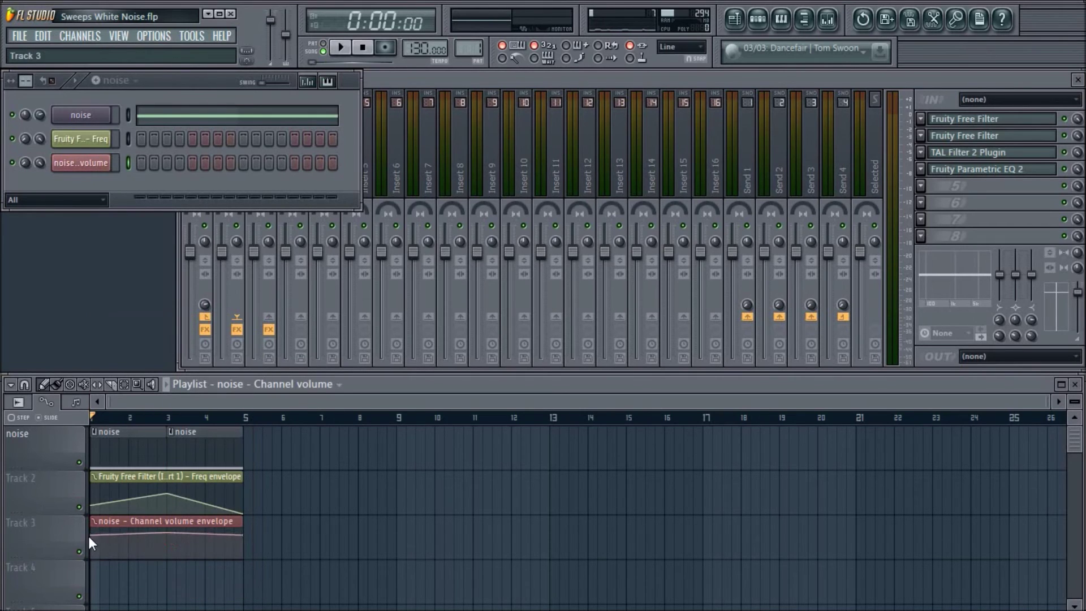
pyautogui.moveTo(89, 536); pyautogui.dragTo(92, 559)
pyautogui.moveTo(244, 535); pyautogui.dragTo(249, 567)
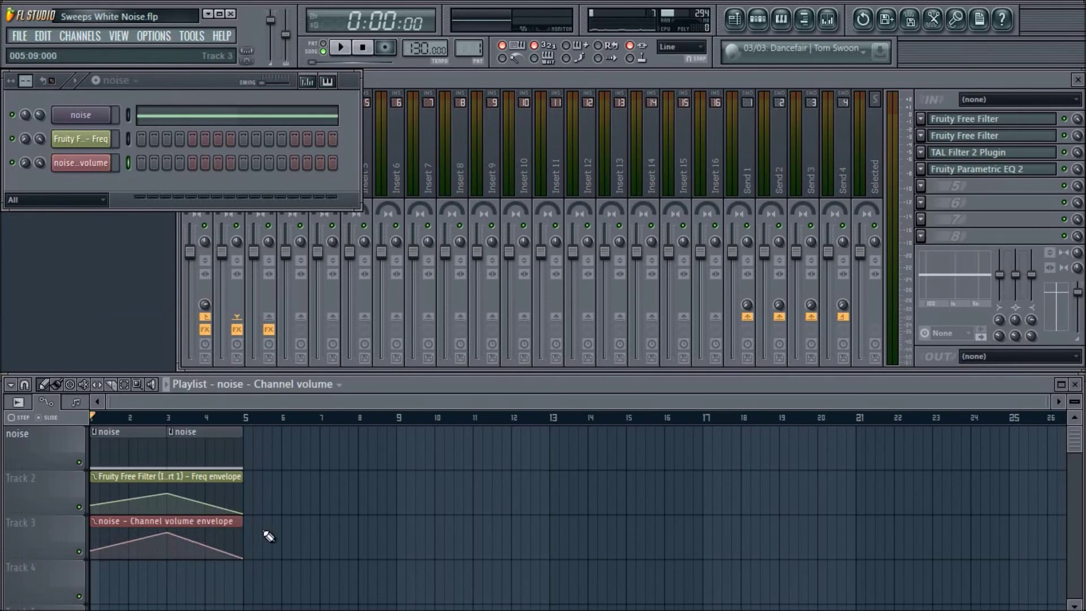
pyautogui.press('space')
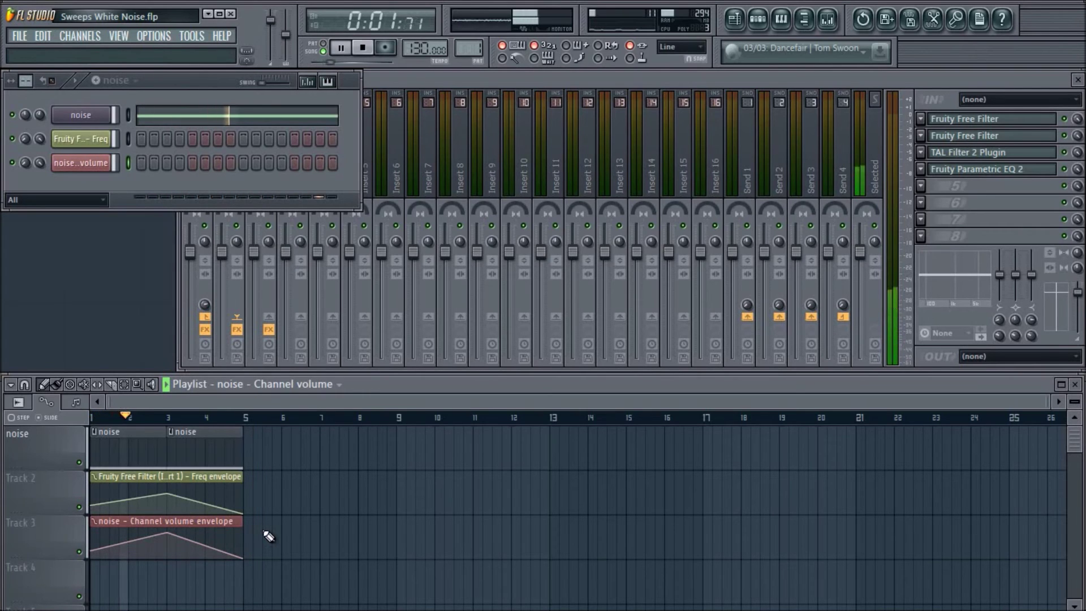